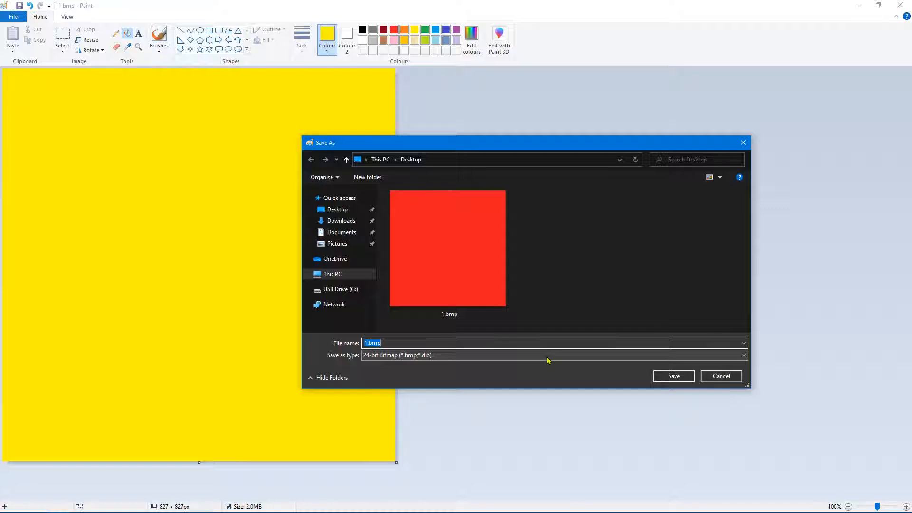
# Step: Save the yellow image as 2.bmp on the Desktop and fill the canvas with green
pyautogui.write('2.bmp')
pyautogui.press('Return')
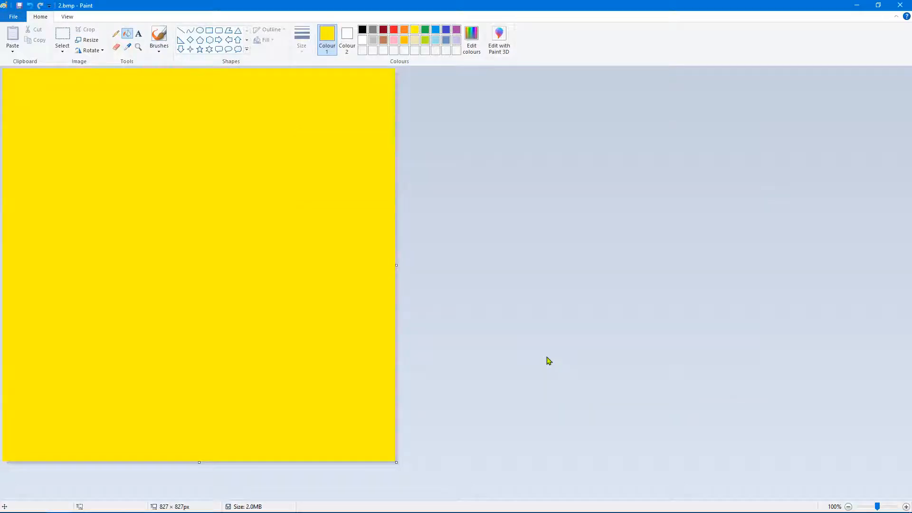
pyautogui.click(425, 30)
pyautogui.click(138, 136)
# Step: Save the green image as a BMP picture named 3.bmp on the Desktop and close Paint
pyautogui.click(13, 17)
pyautogui.moveTo(34, 98)
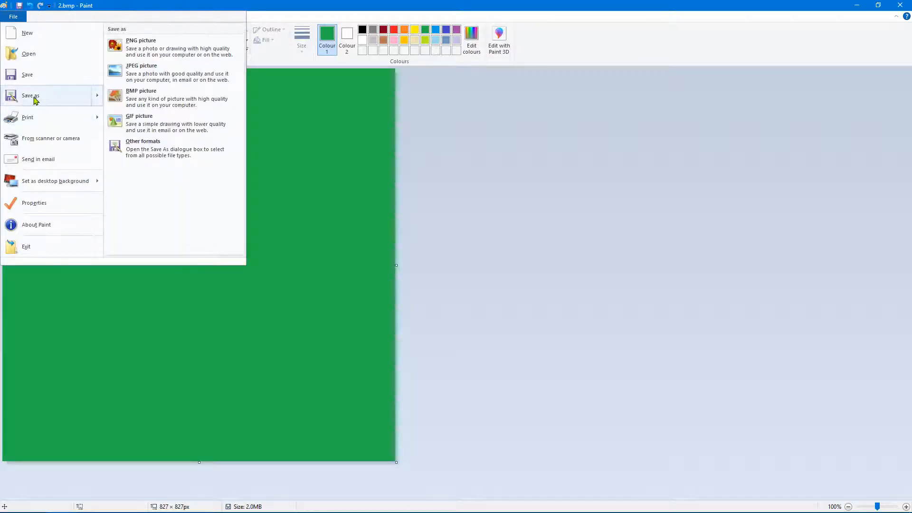
pyautogui.click(136, 98)
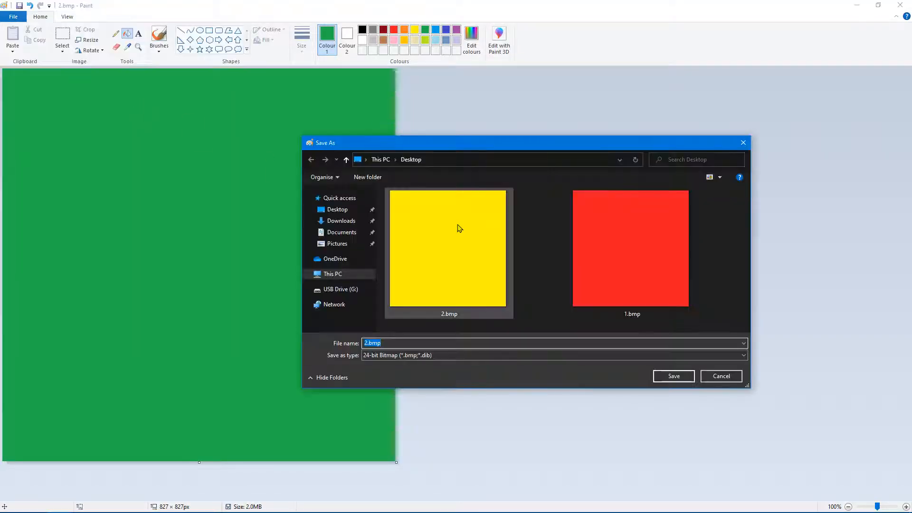
pyautogui.press('BackSpace')
pyautogui.write('3')
pyautogui.press('Return')
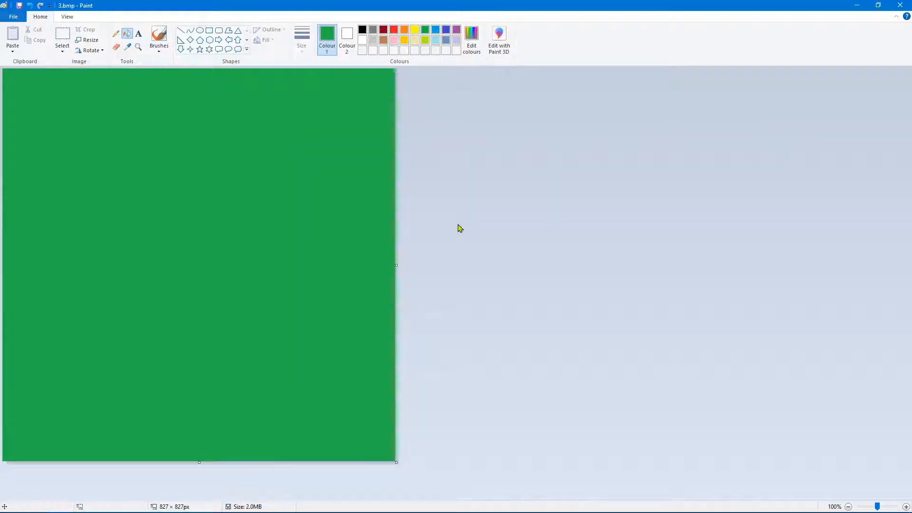
pyautogui.click(900, 5)
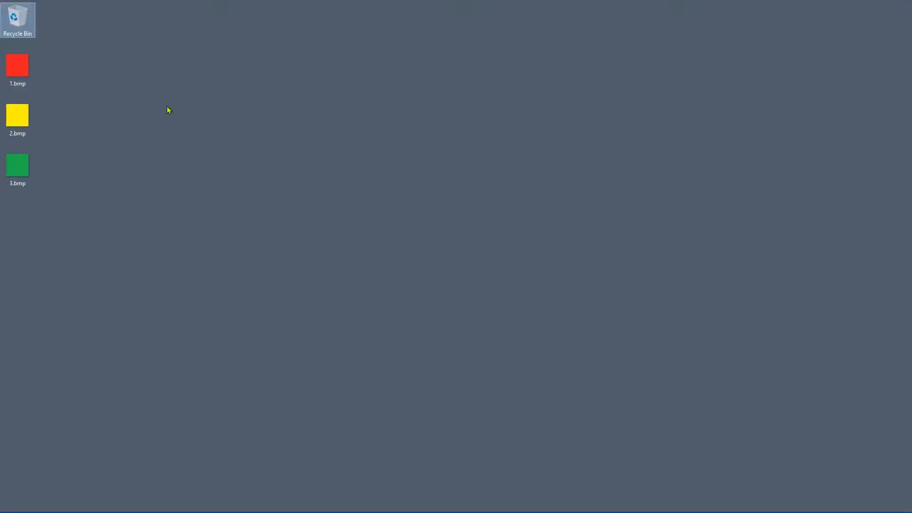
# Step: Check the combined size on disk of 1.bmp, 2.bmp and 3.bmp in their shared properties, and close the dialog
pyautogui.moveTo(61, 70); pyautogui.dragTo(2, 201)
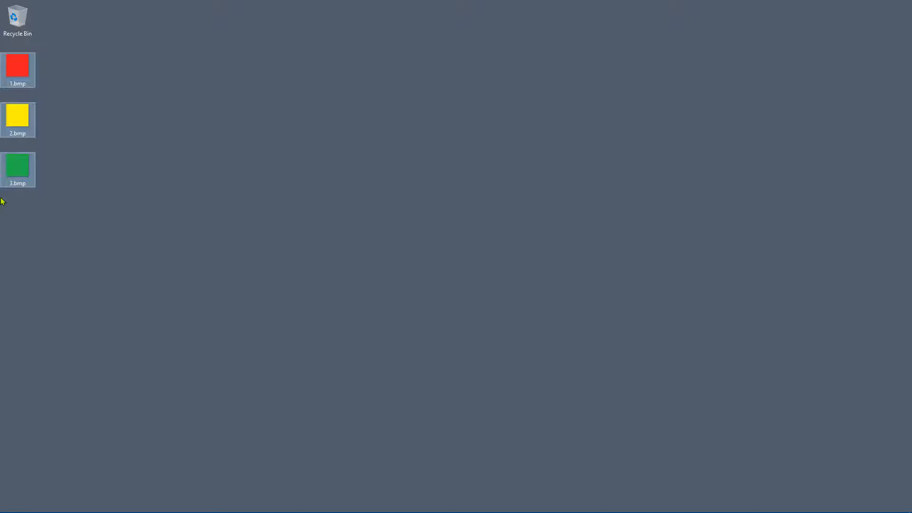
pyautogui.moveTo(65, 61); pyautogui.dragTo(16, 209)
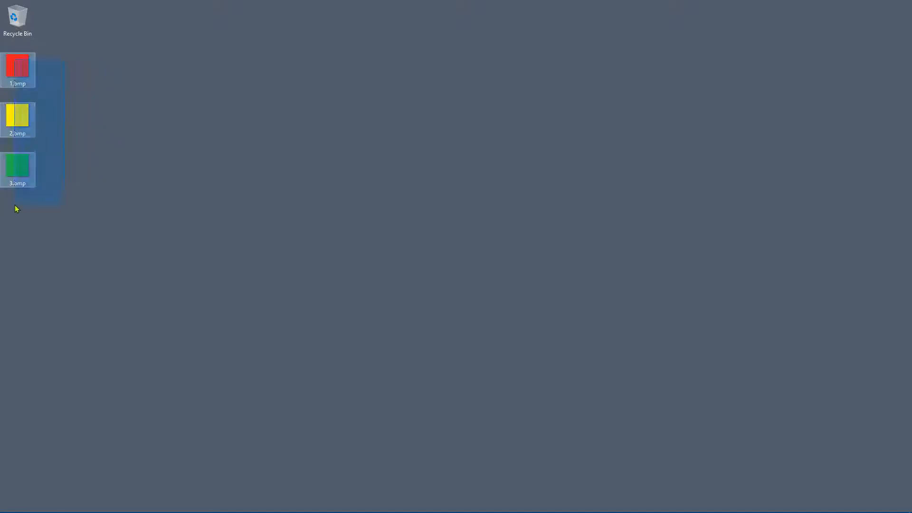
pyautogui.rightClick(15, 167)
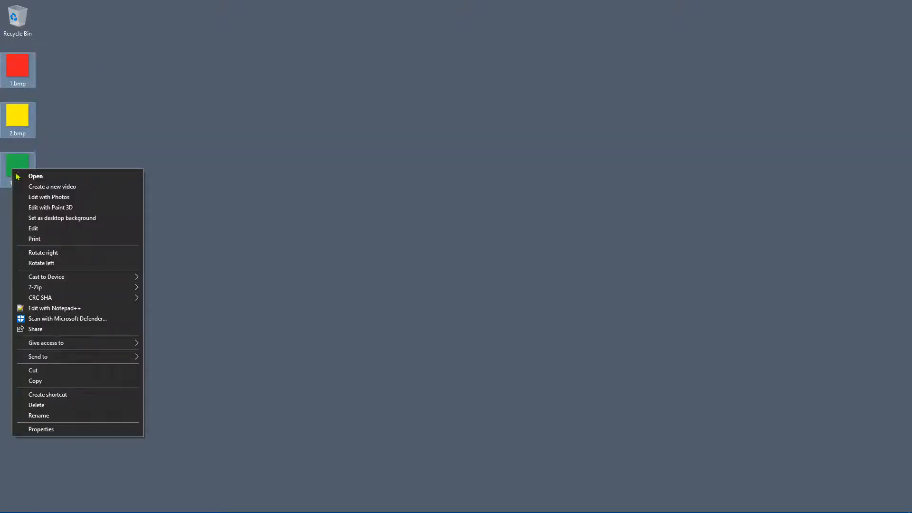
pyautogui.click(62, 431)
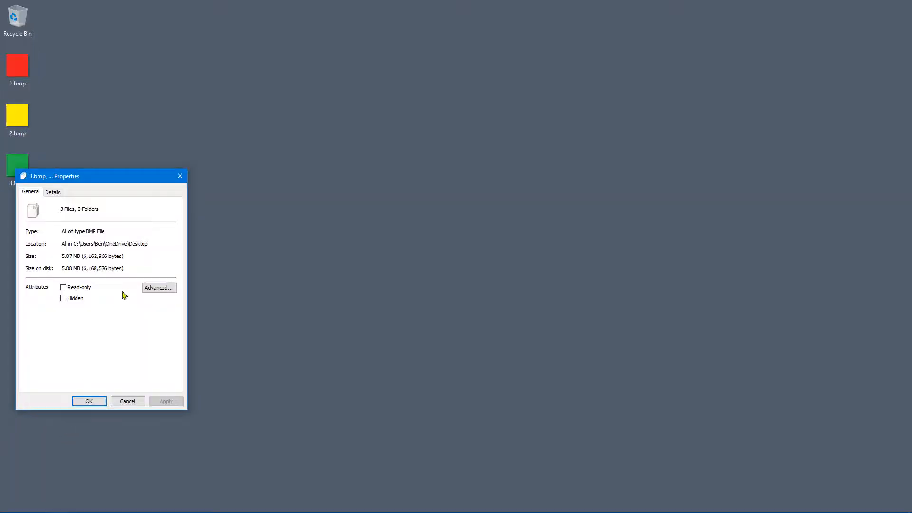
pyautogui.moveTo(133, 181); pyautogui.dragTo(342, 155)
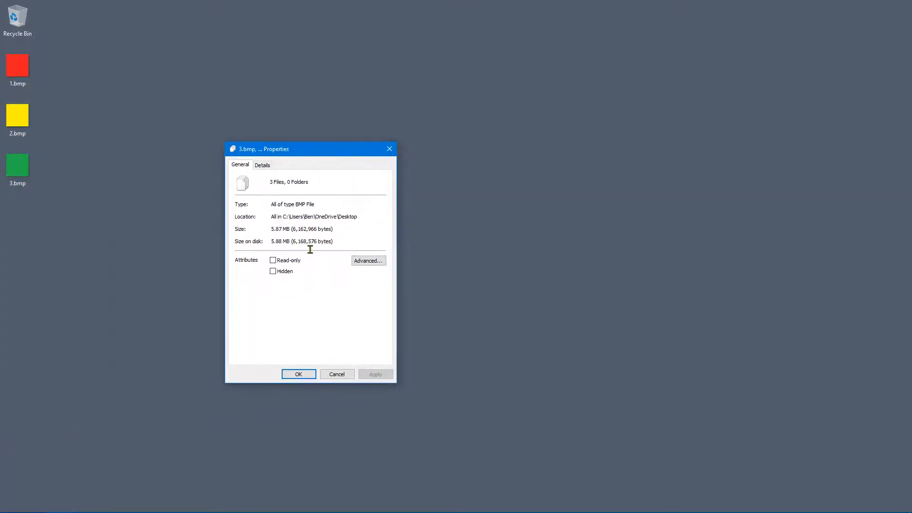
pyautogui.click(273, 248)
pyautogui.moveTo(279, 249); pyautogui.dragTo(294, 256)
pyautogui.click(298, 247)
pyautogui.click(339, 378)
# Step: Compress 1.bmp, 2.bmp and 3.bmp into a zipped folder on the desktop named My Zip
pyautogui.moveTo(65, 73); pyautogui.dragTo(19, 172)
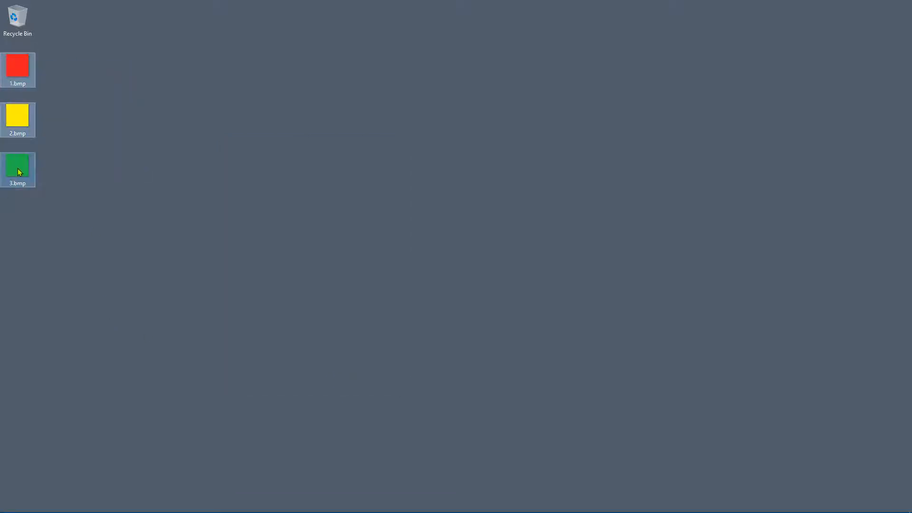
pyautogui.rightClick(18, 169)
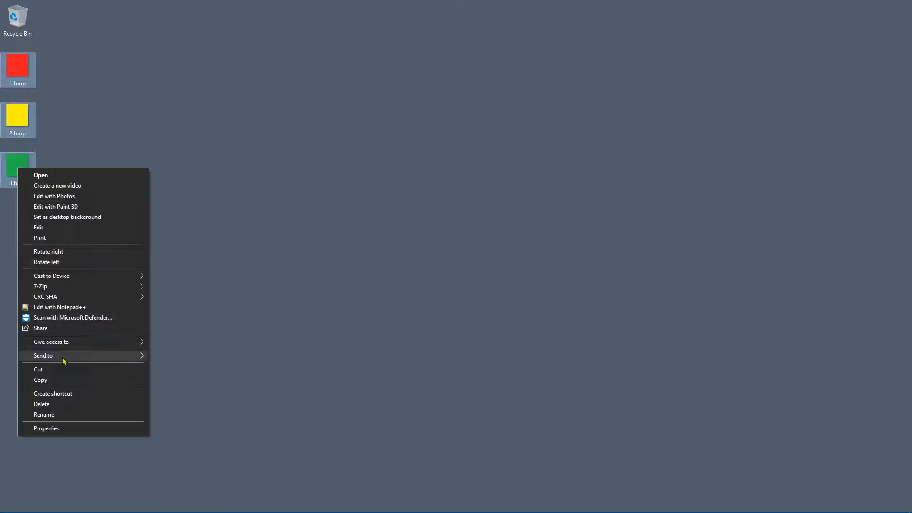
pyautogui.moveTo(64, 361)
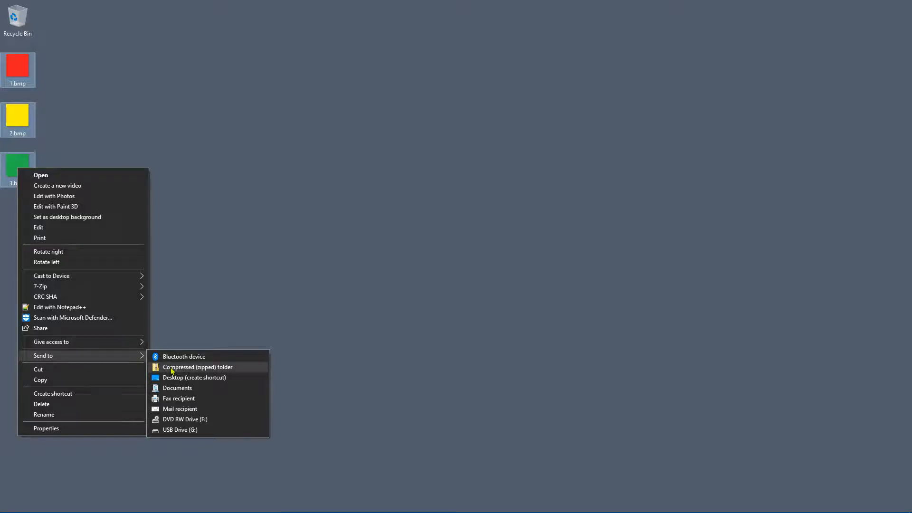
pyautogui.click(171, 369)
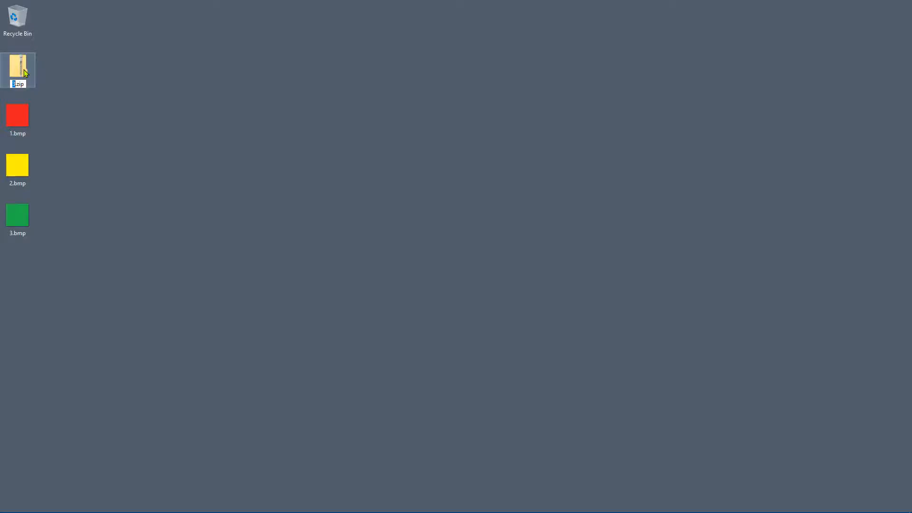
pyautogui.write('My Zip')
pyautogui.press('Return')
# Step: Examine the size on disk of My Zip.zip in its properties and close the dialog
pyautogui.rightClick(22, 72)
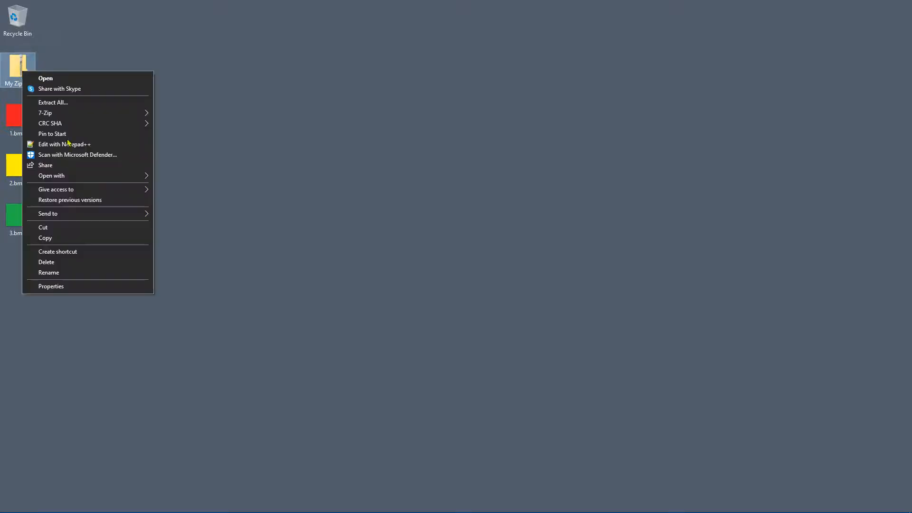
pyautogui.click(66, 291)
pyautogui.moveTo(146, 83); pyautogui.dragTo(405, 158)
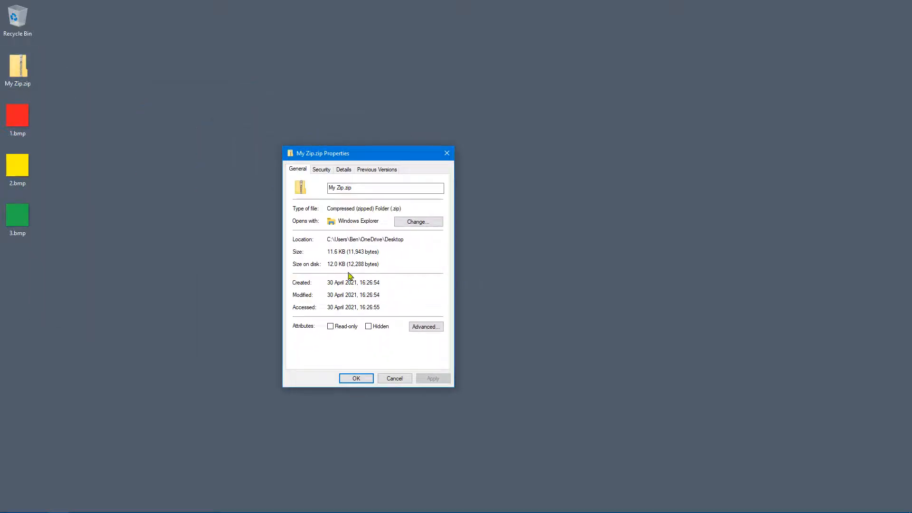
pyautogui.moveTo(326, 265); pyautogui.dragTo(351, 269)
pyautogui.click(351, 267)
pyautogui.doubleClick(340, 266)
pyautogui.click(339, 269)
pyautogui.moveTo(327, 265); pyautogui.dragTo(357, 272)
pyautogui.click(418, 284)
pyautogui.click(399, 380)
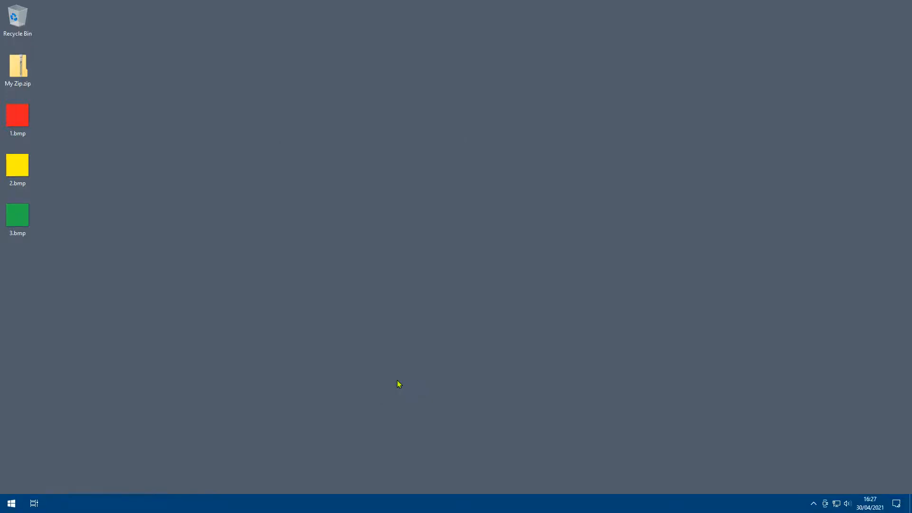
pyautogui.moveTo(74, 113); pyautogui.dragTo(21, 231)
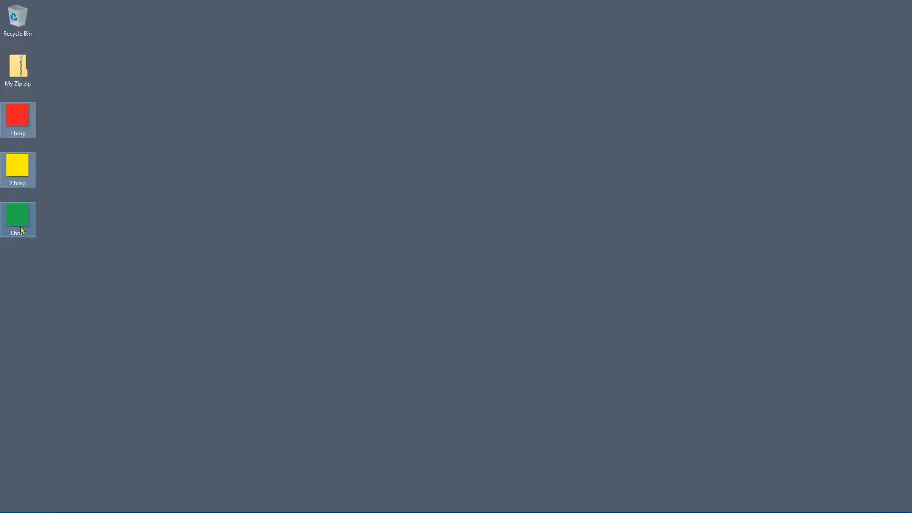
pyautogui.rightClick(21, 230)
pyautogui.click(41, 473)
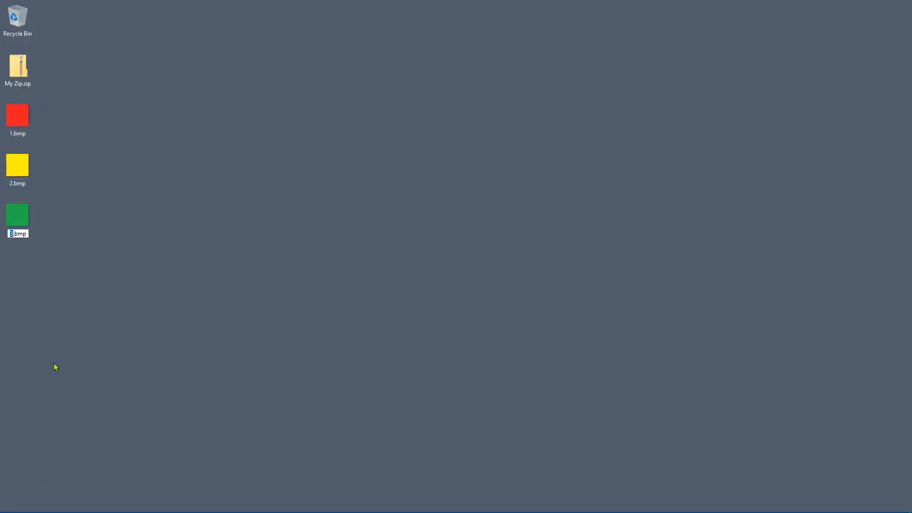
pyautogui.click(56, 367)
# Step: Delete the original 1.bmp, 2.bmp and 3.bmp files from the desktop
pyautogui.moveTo(55, 108); pyautogui.dragTo(2, 256)
pyautogui.rightClick(22, 218)
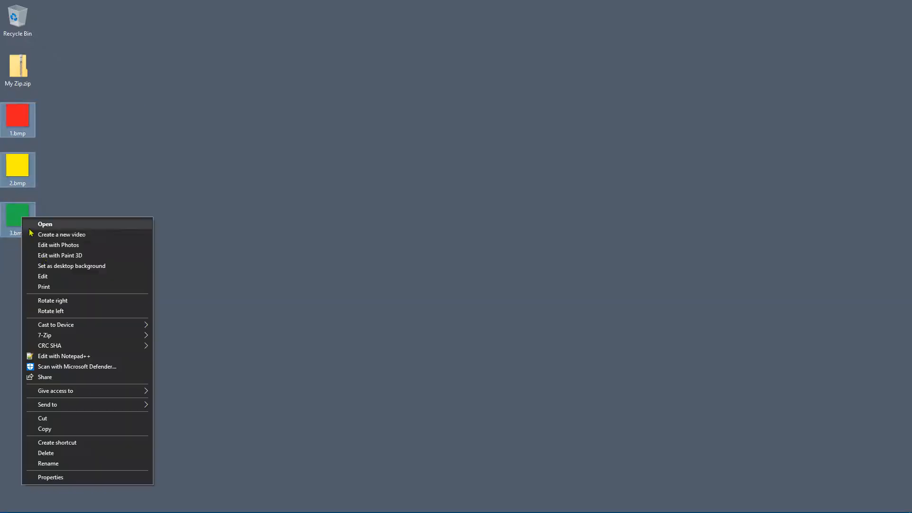
pyautogui.click(49, 453)
# Step: Empty the Recycle Bin to remove its contents permanently
pyautogui.rightClick(31, 23)
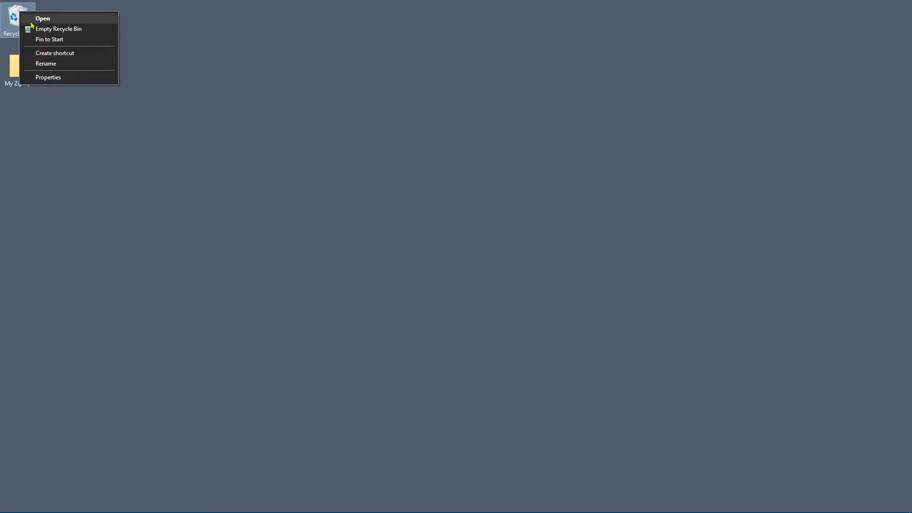
pyautogui.click(37, 28)
pyautogui.click(490, 271)
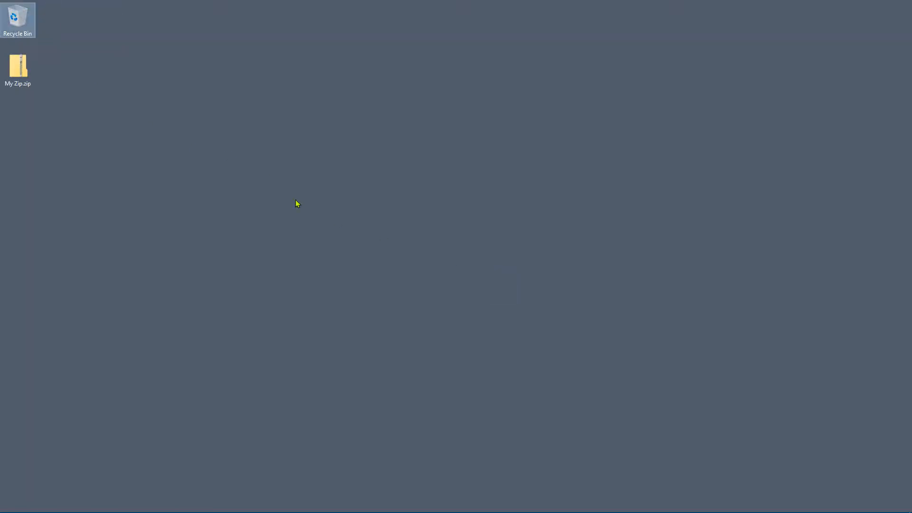
pyautogui.click(298, 204)
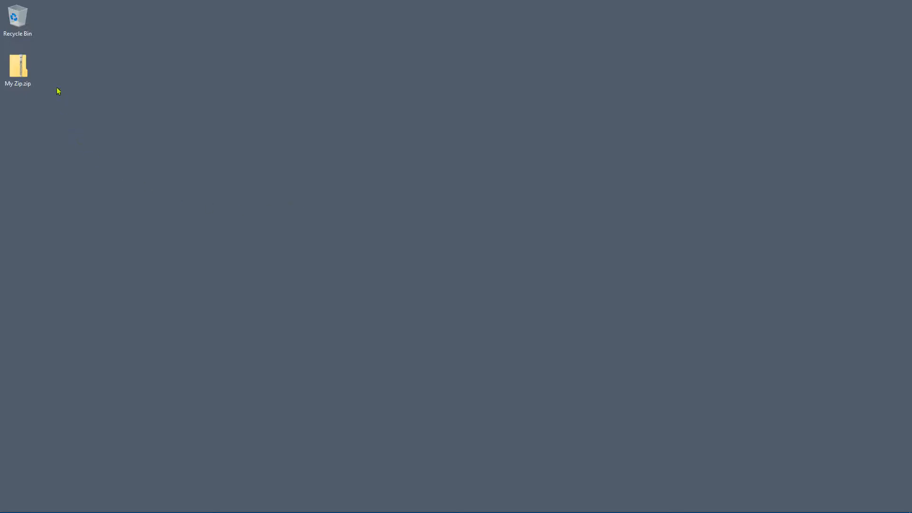
# Step: Open My Zip.zip and view 1.bmp, 2.bmp and 3.bmp inside it one by one, closing each image
pyautogui.doubleClick(19, 69)
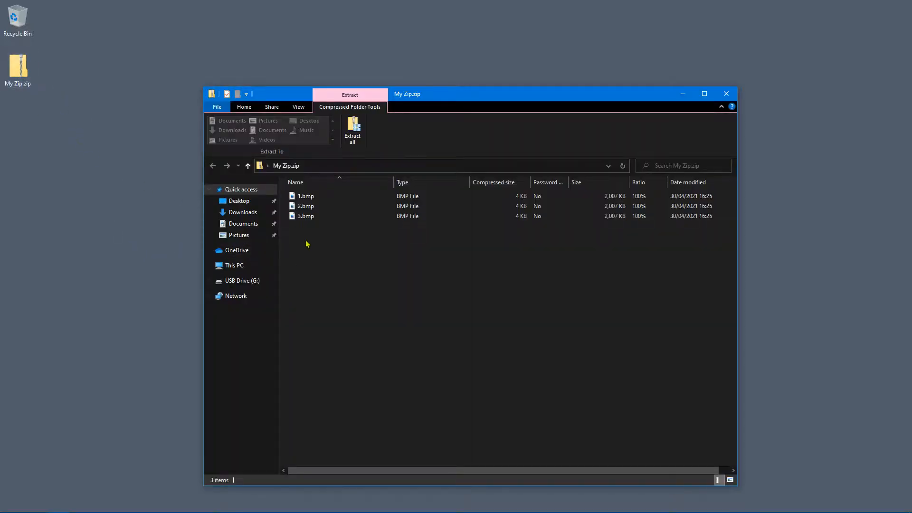
pyautogui.doubleClick(307, 199)
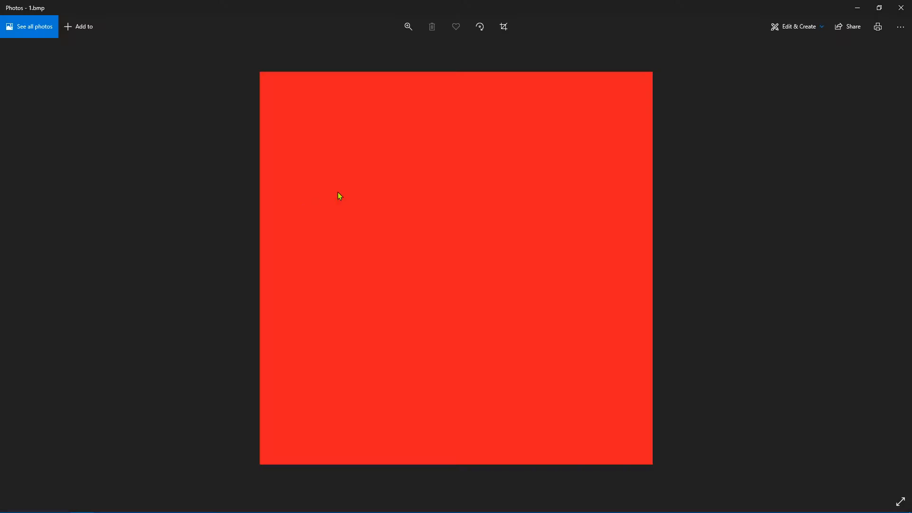
pyautogui.click(902, 7)
pyautogui.doubleClick(299, 207)
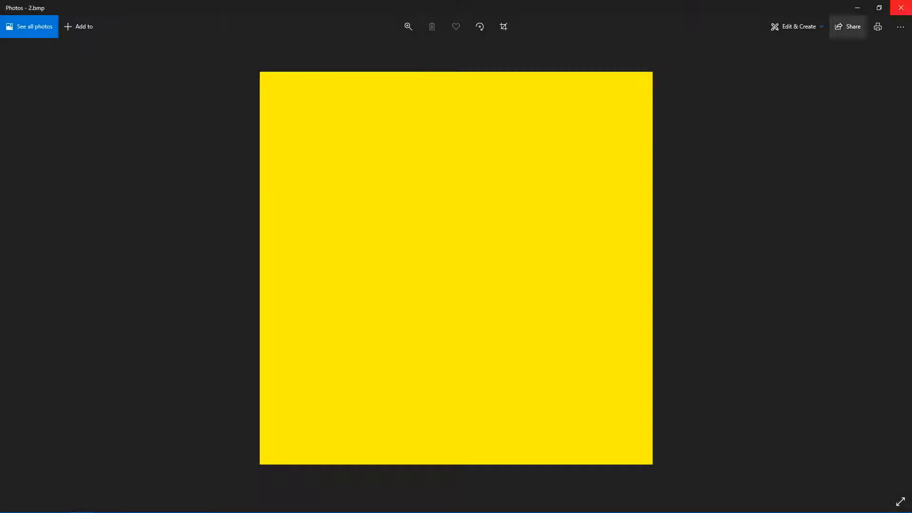
pyautogui.click(901, 8)
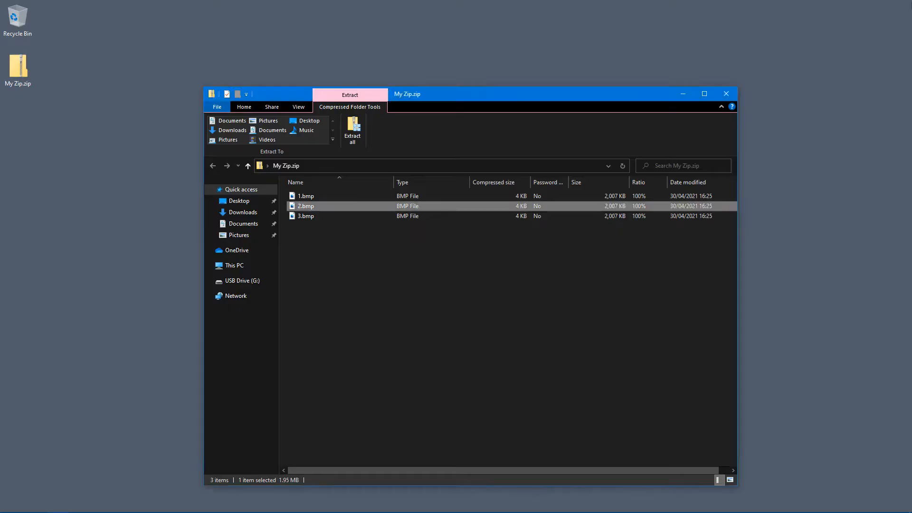
pyautogui.doubleClick(300, 217)
pyautogui.click(901, 7)
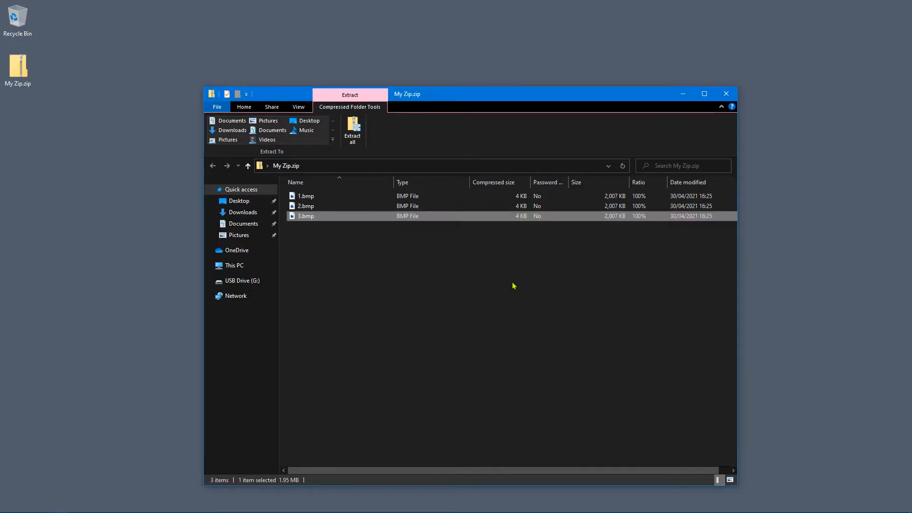
pyautogui.click(409, 320)
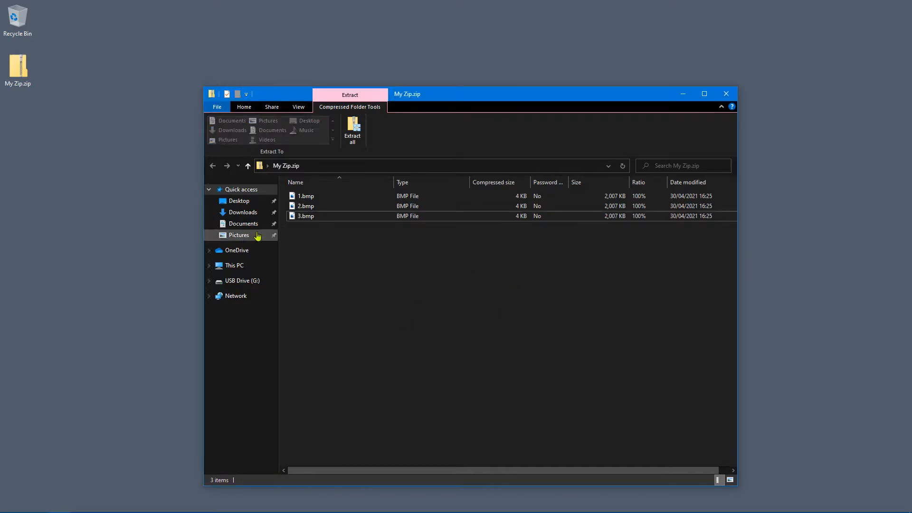
# Step: Extract 1.bmp, 2.bmp and 3.bmp from My Zip.zip onto the desktop and close the archive window
pyautogui.moveTo(335, 255); pyautogui.dragTo(309, 207)
pyautogui.moveTo(328, 273); pyautogui.dragTo(46, 221)
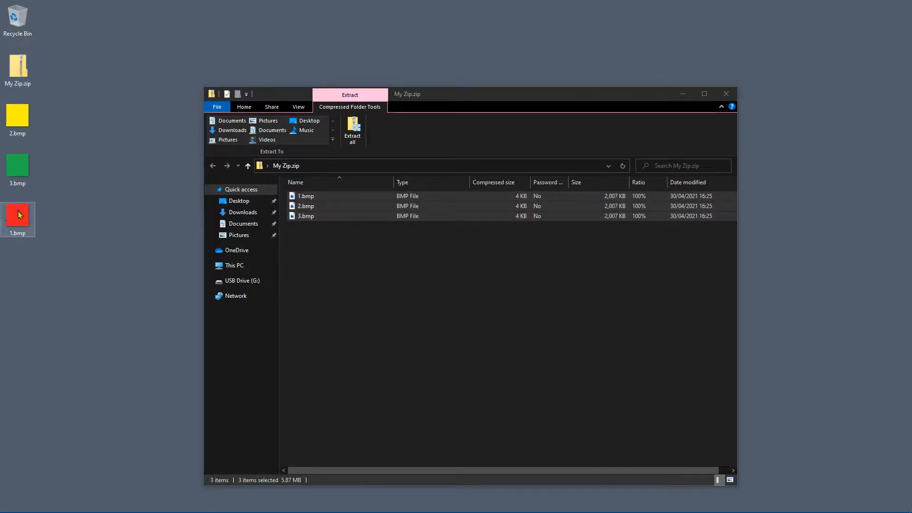
pyautogui.click(423, 261)
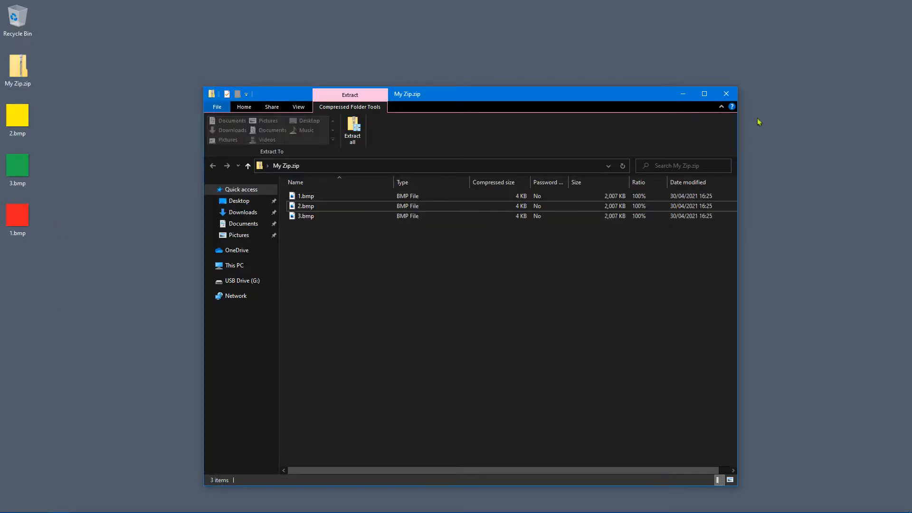
pyautogui.click(726, 94)
# Step: Check the combined size of the three extracted bitmap files in their shared properties and close the dialog
pyautogui.moveTo(68, 107); pyautogui.dragTo(4, 266)
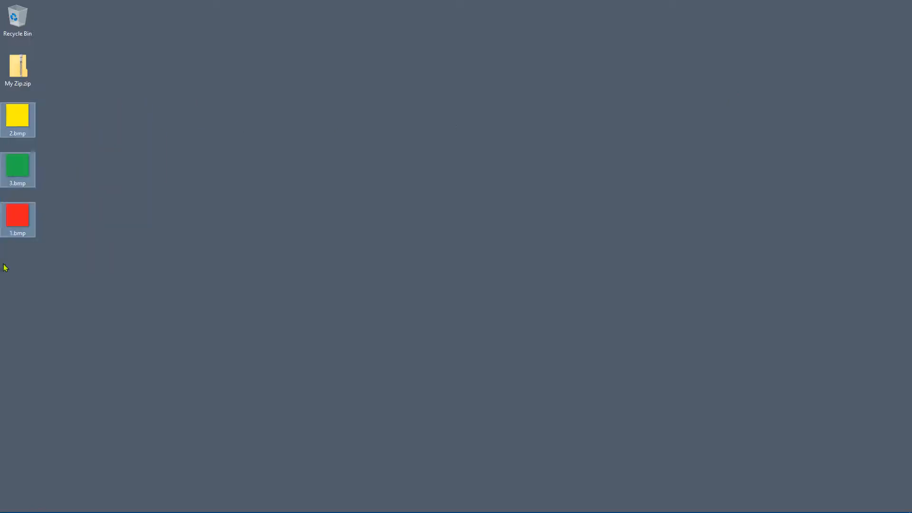
pyautogui.click(51, 273)
pyautogui.moveTo(72, 112); pyautogui.dragTo(10, 279)
pyautogui.rightClick(13, 227)
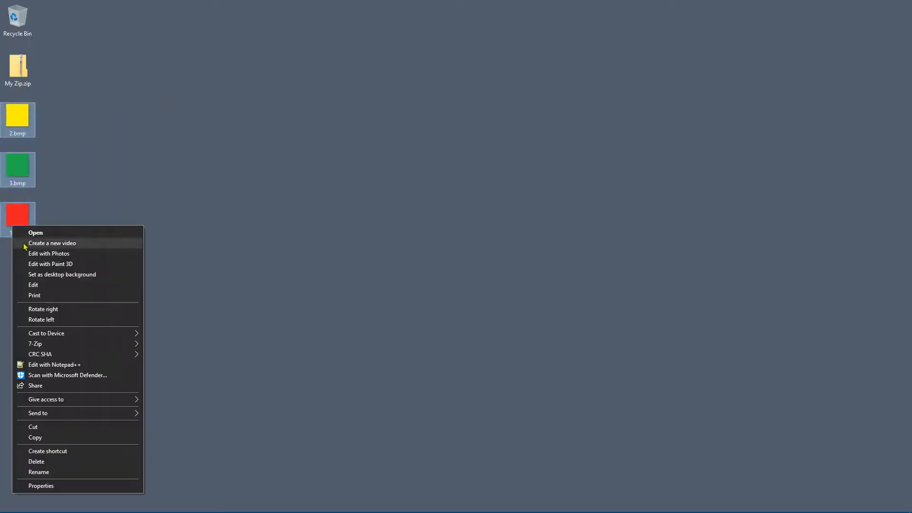
pyautogui.click(44, 487)
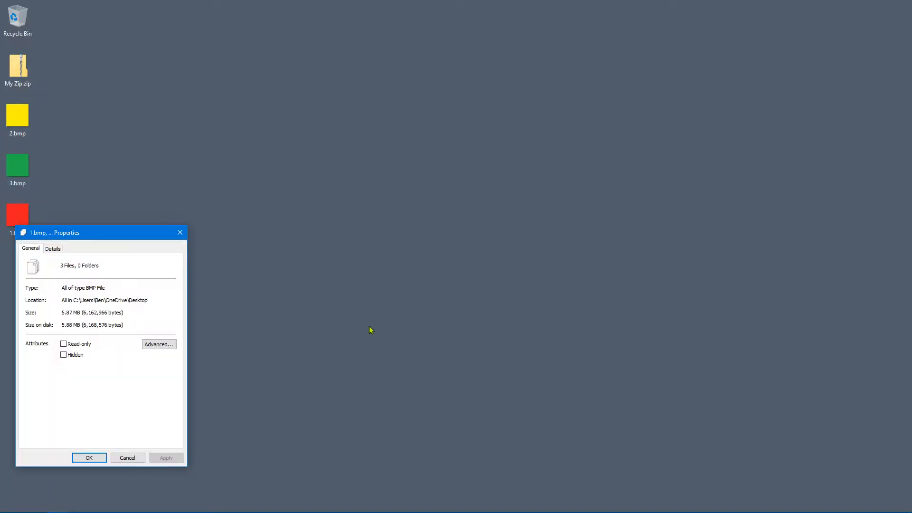
pyautogui.click(127, 458)
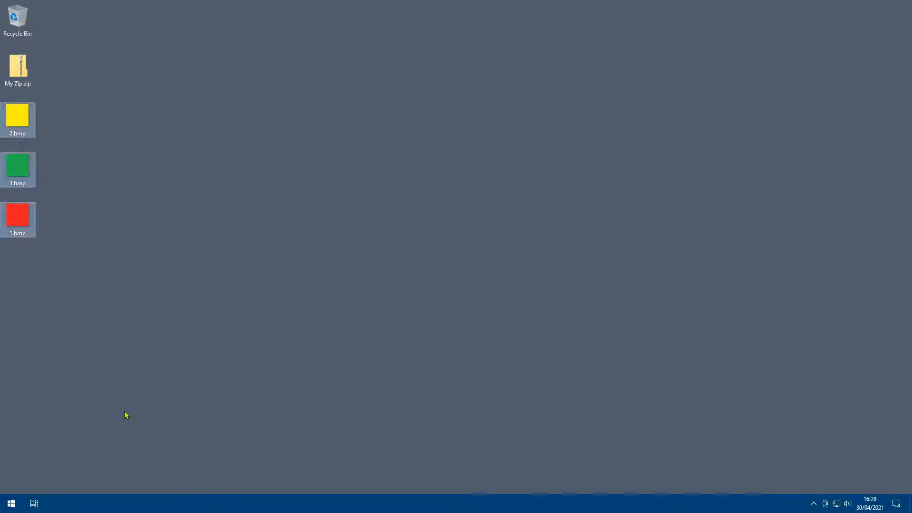
# Step: Delete 1.bmp, 2.bmp and 3.bmp from the desktop and permanently remove them by emptying the Recycle Bin
pyautogui.moveTo(49, 101); pyautogui.dragTo(19, 238)
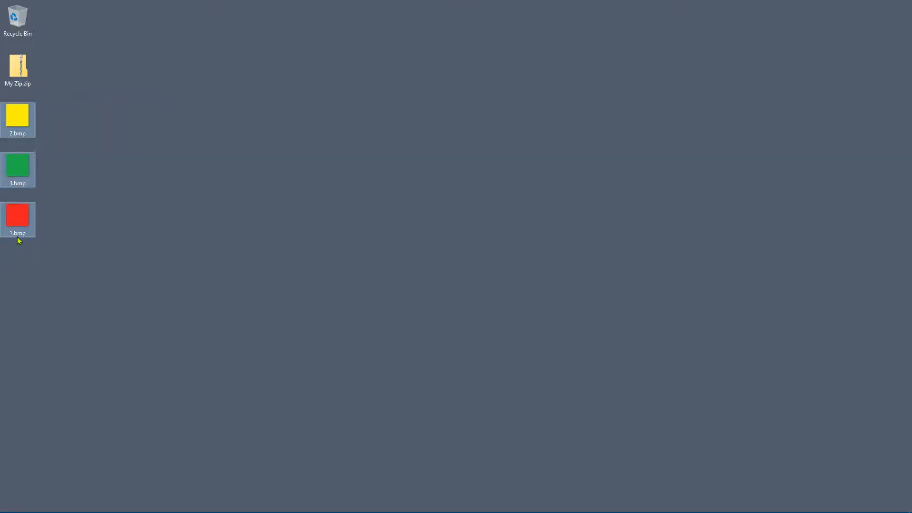
pyautogui.rightClick(18, 229)
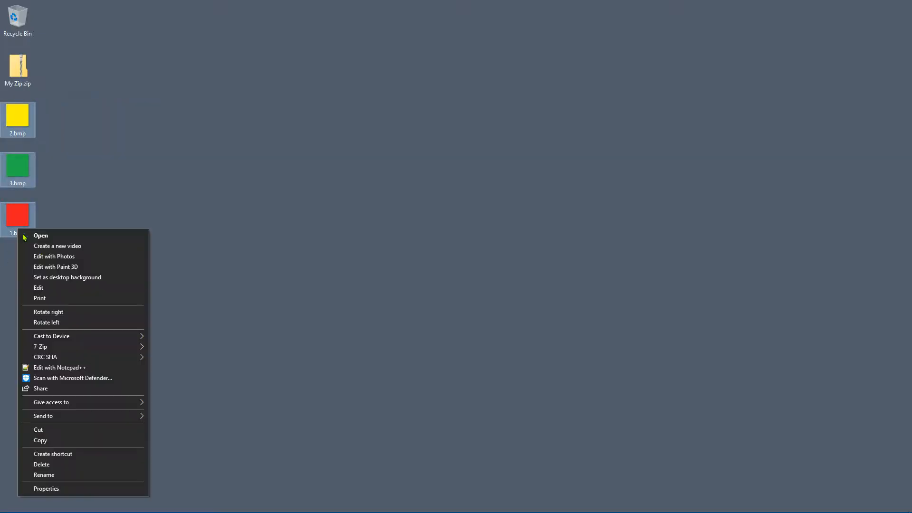
pyautogui.rightClick(18, 17)
pyautogui.click(53, 31)
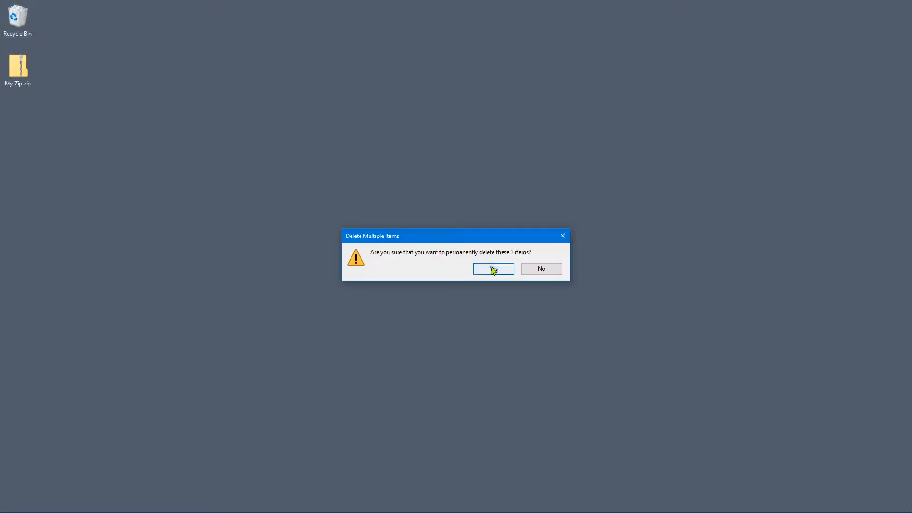
pyautogui.click(493, 269)
# Step: Open My Zip.zip, examine the compressed size, original size and ratio of its bitmap files, and close the archive window
pyautogui.doubleClick(17, 66)
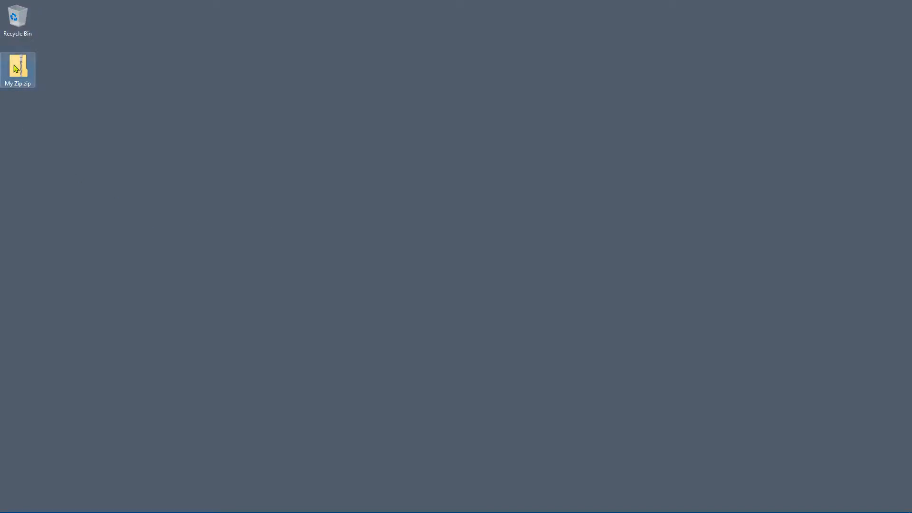
pyautogui.moveTo(331, 252); pyautogui.dragTo(373, 237)
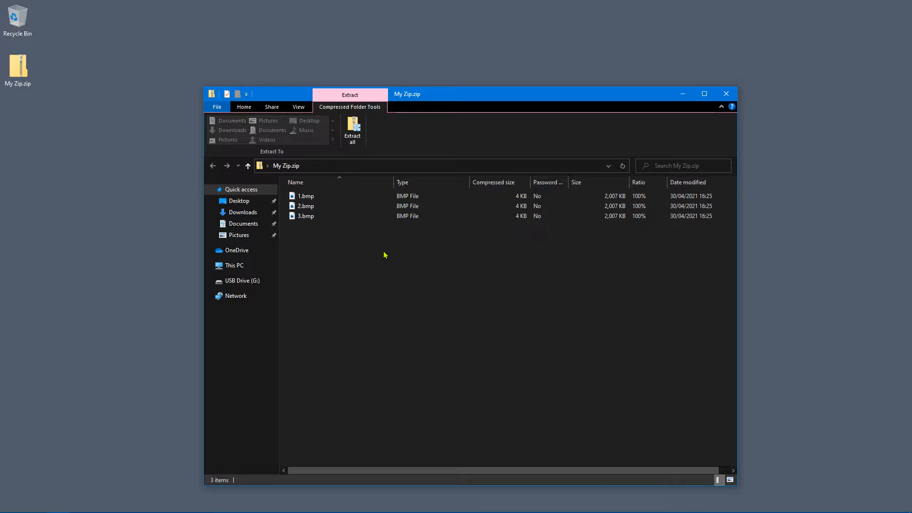
pyautogui.click(726, 93)
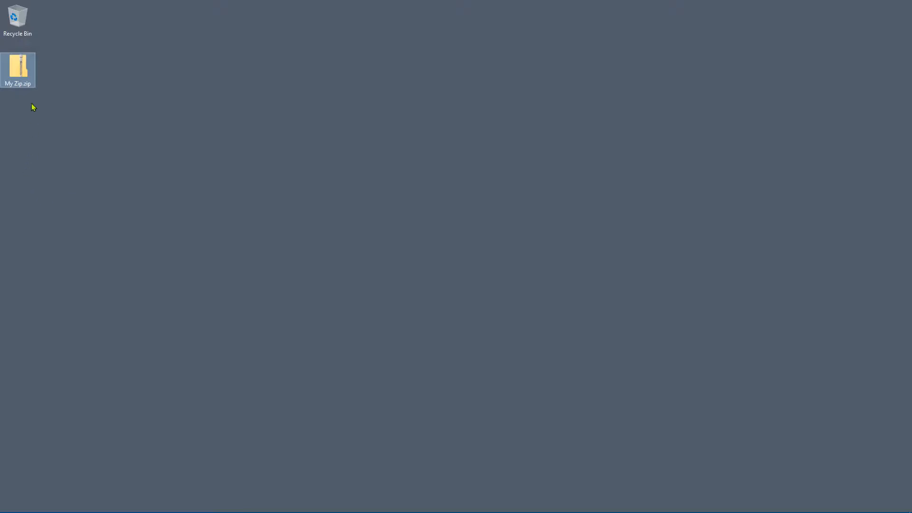
# Step: Reopen My Zip.zip and view 2.bmp and 3.bmp directly from the archive, closing each image
pyautogui.doubleClick(26, 81)
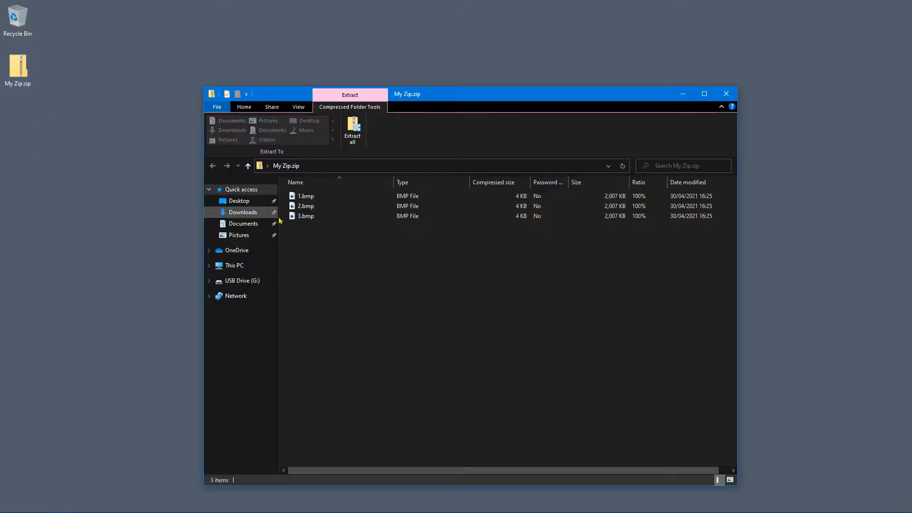
pyautogui.doubleClick(307, 206)
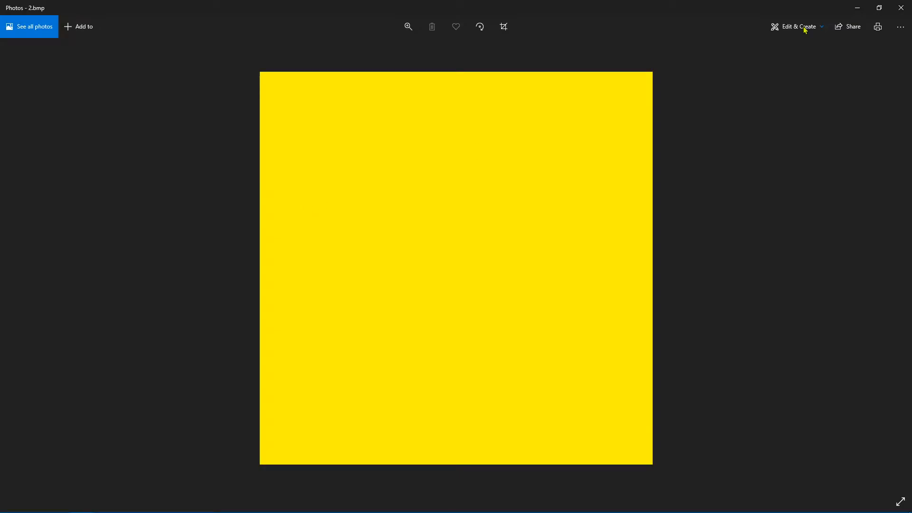
pyautogui.click(901, 7)
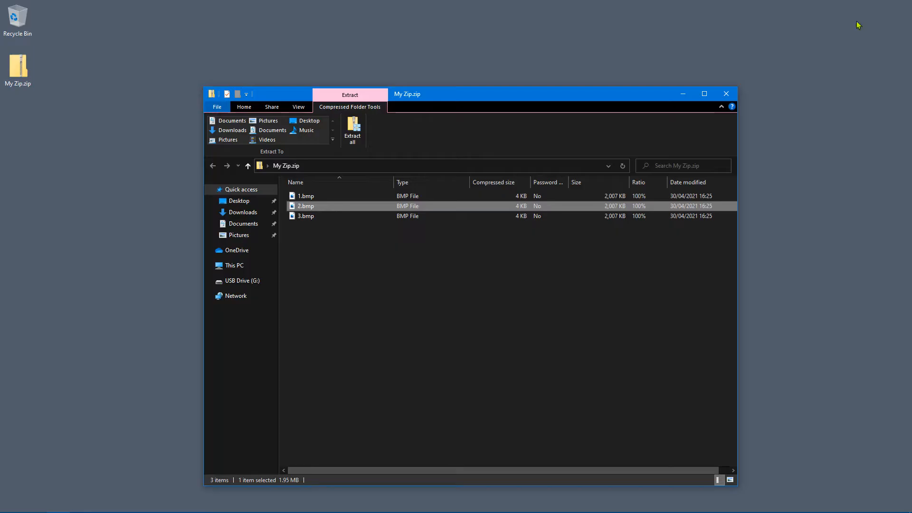
pyautogui.click(375, 267)
pyautogui.doubleClick(304, 217)
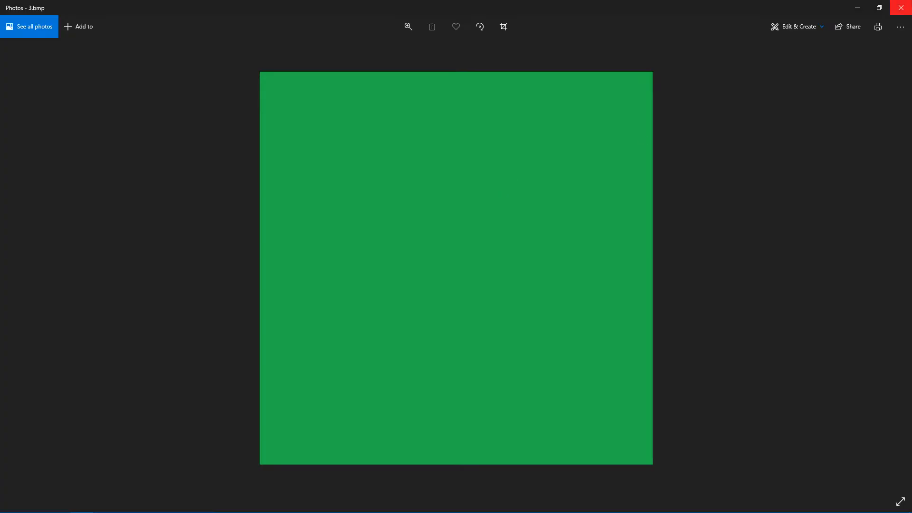
pyautogui.click(901, 7)
pyautogui.click(383, 277)
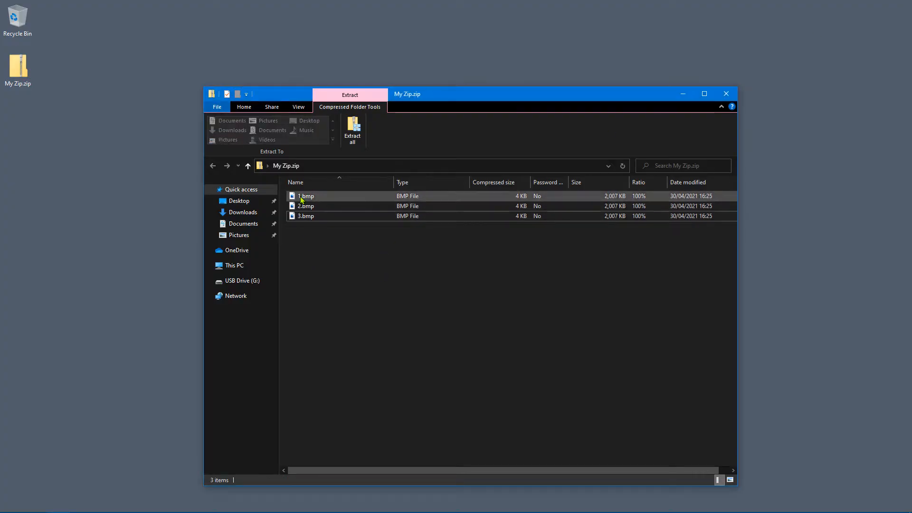
# Step: Display the file operations available for 1.bmp inside My Zip.zip
pyautogui.rightClick(301, 196)
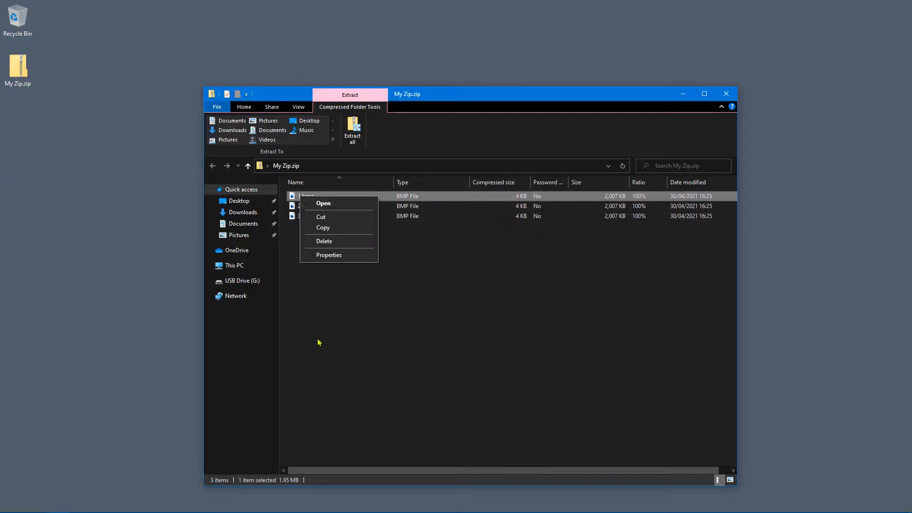